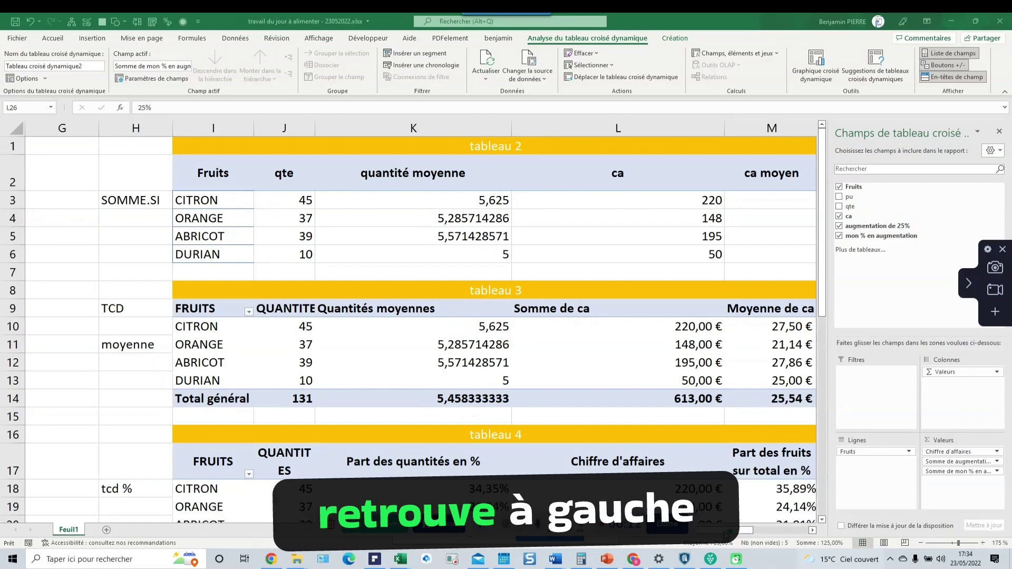
Review the source table and the pivot tables down to the Chiffre d'affaires column of the FRUITS table in rows 25 to 30.
left_click_drag(748, 532, 668, 531)
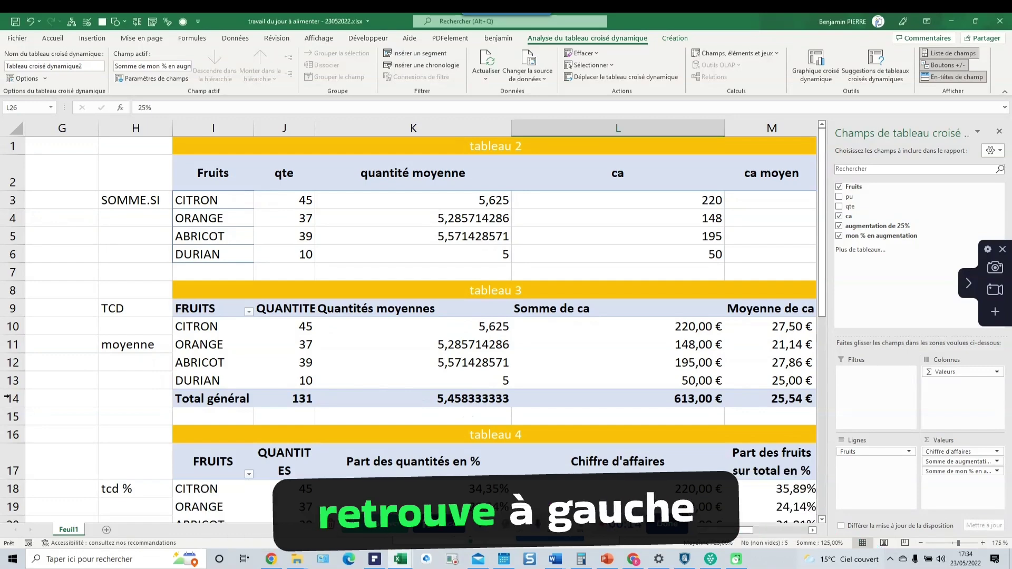
scroll(65, 185, "left", 2)
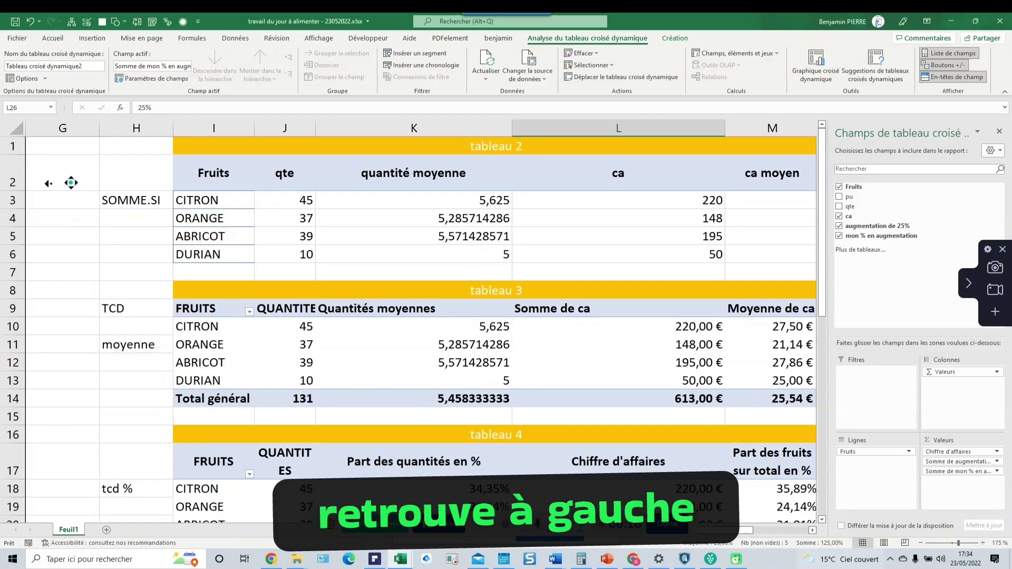
scroll(71, 183, "left", 5)
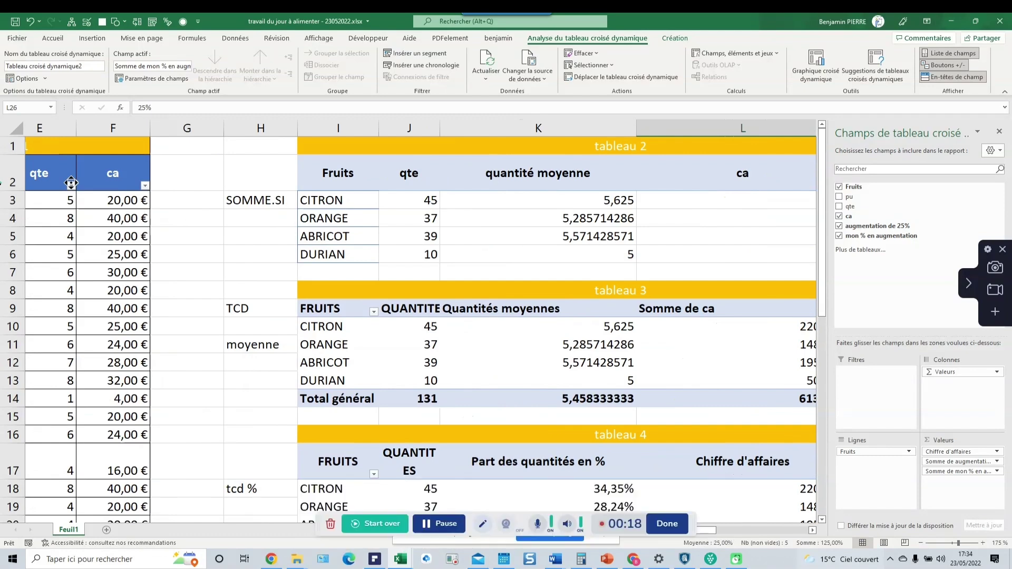
scroll(71, 183, "left", 2)
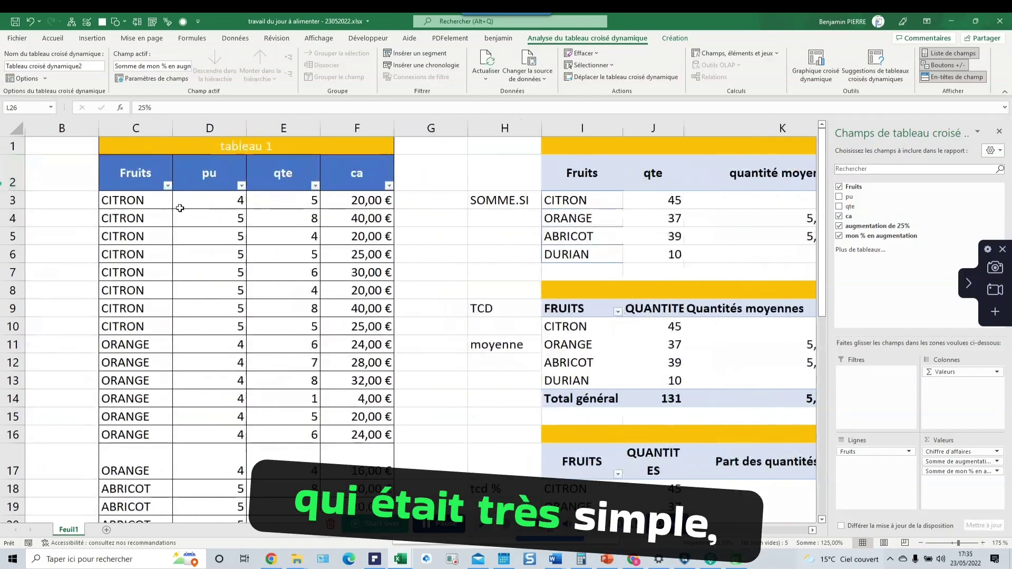
scroll(181, 202, "down", 2)
scroll(327, 327, "up", 2)
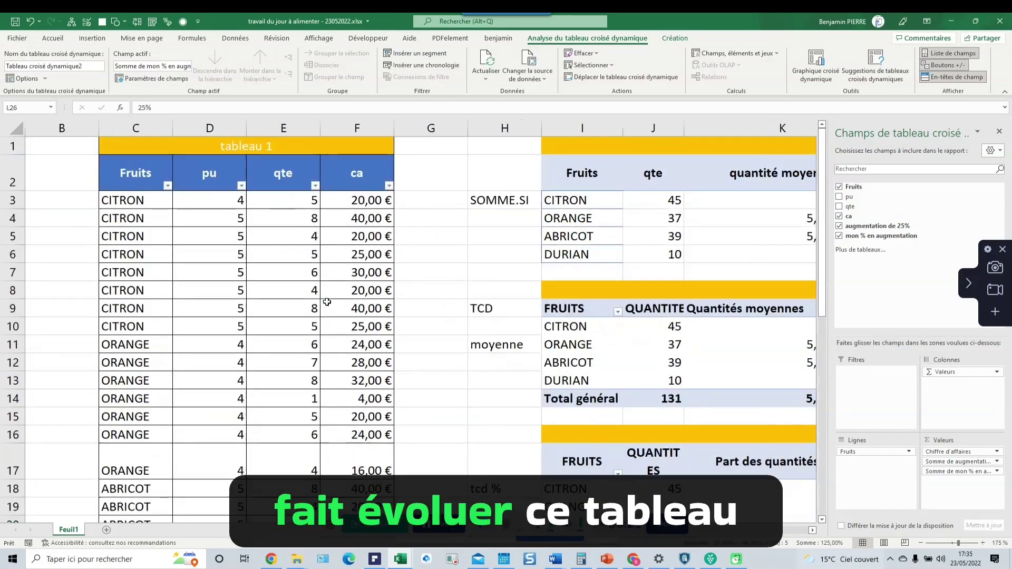
scroll(748, 274, "down", 3)
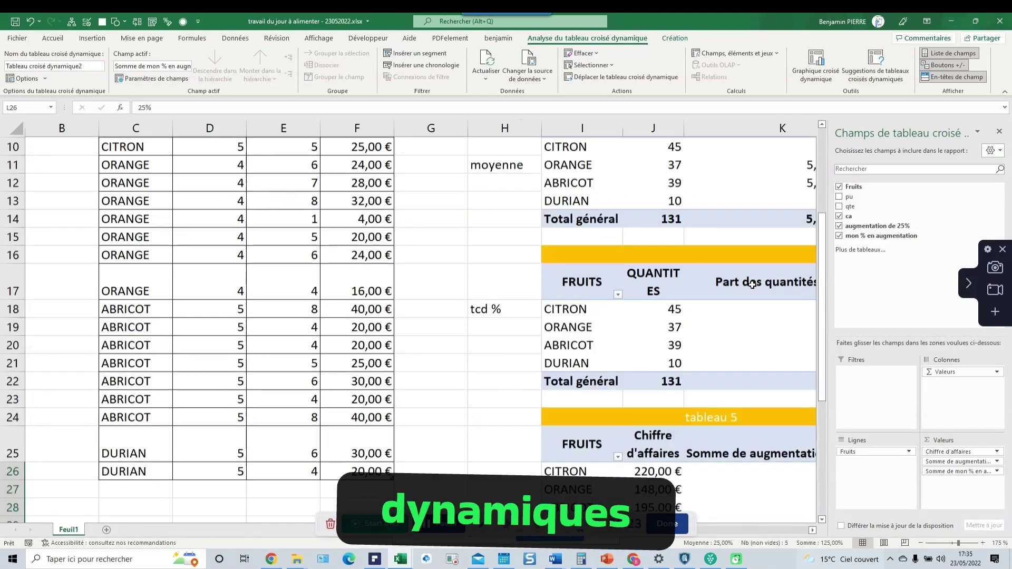
scroll(752, 285, "down", 5)
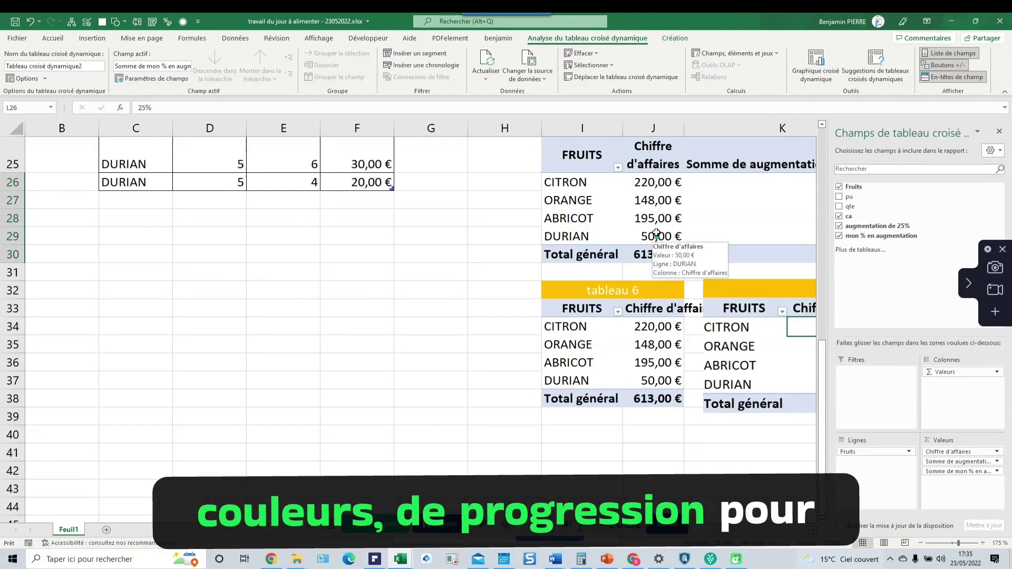
left_click(647, 180)
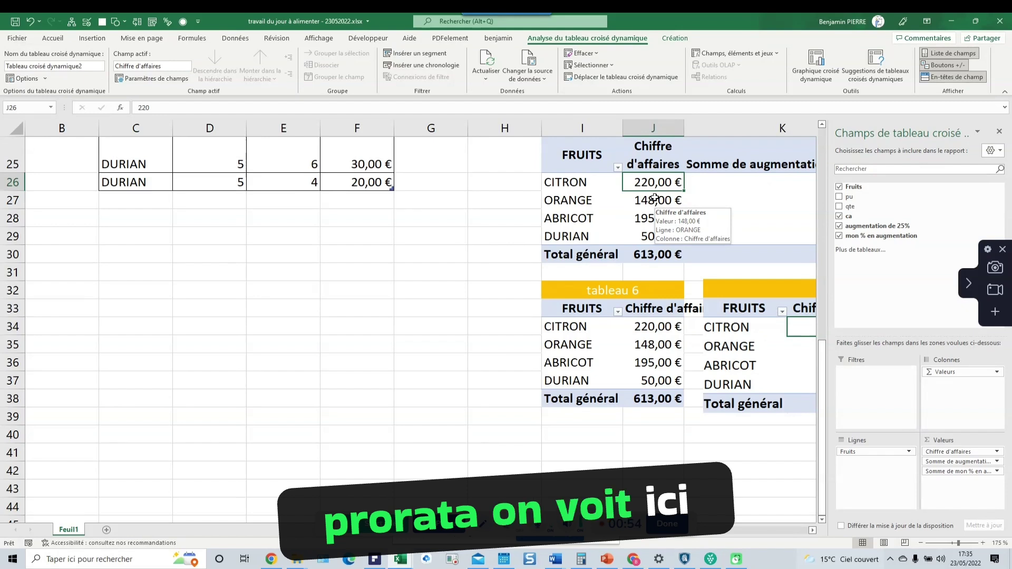
left_click(663, 238)
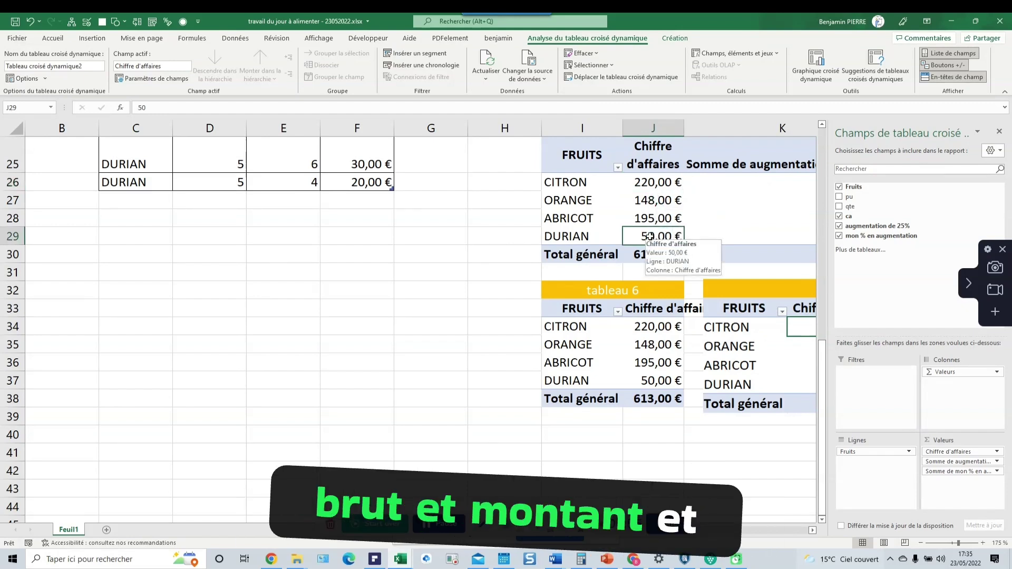
mouse_move(667, 179)
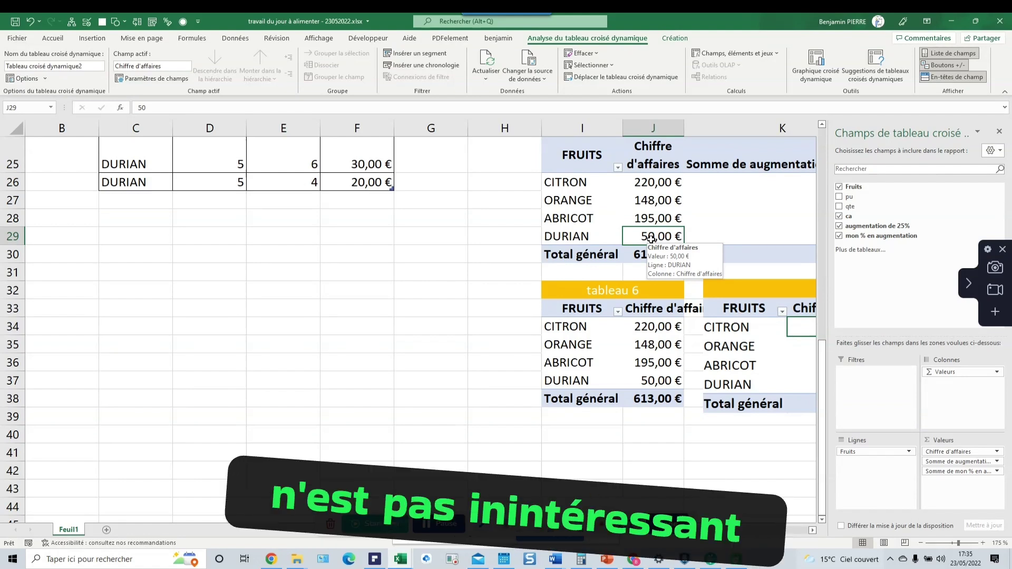
Try green gradient data bars on the Chiffre d'affaires values J26:J30, including the Total général row, and undo them.
left_click(654, 183)
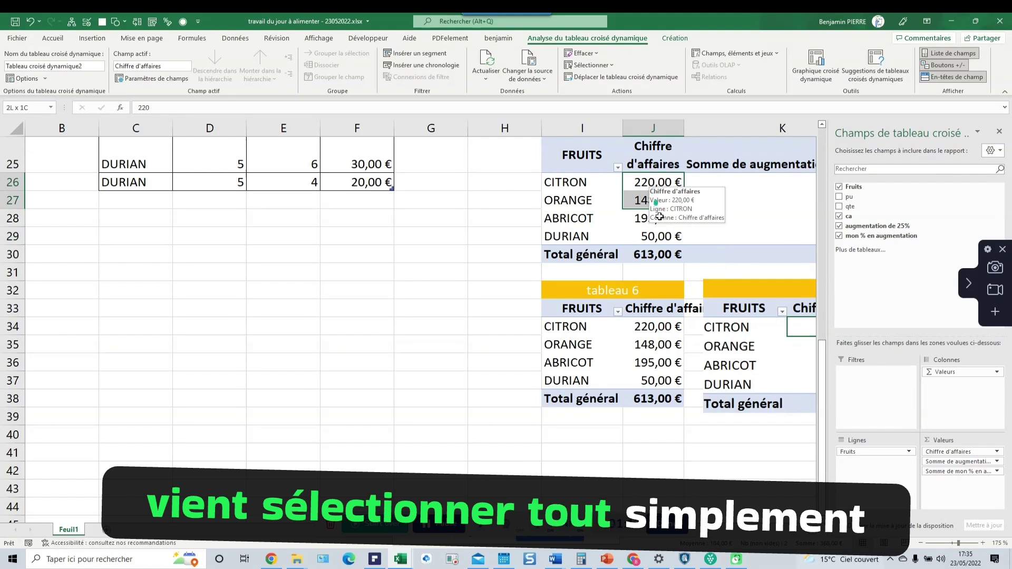
left_click_drag(660, 216, 663, 248)
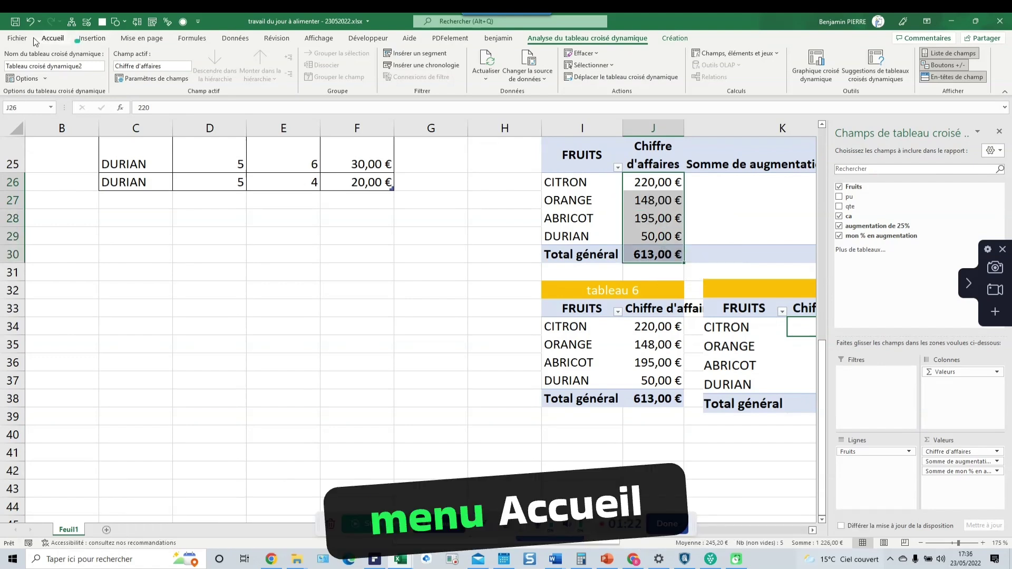
left_click(51, 41)
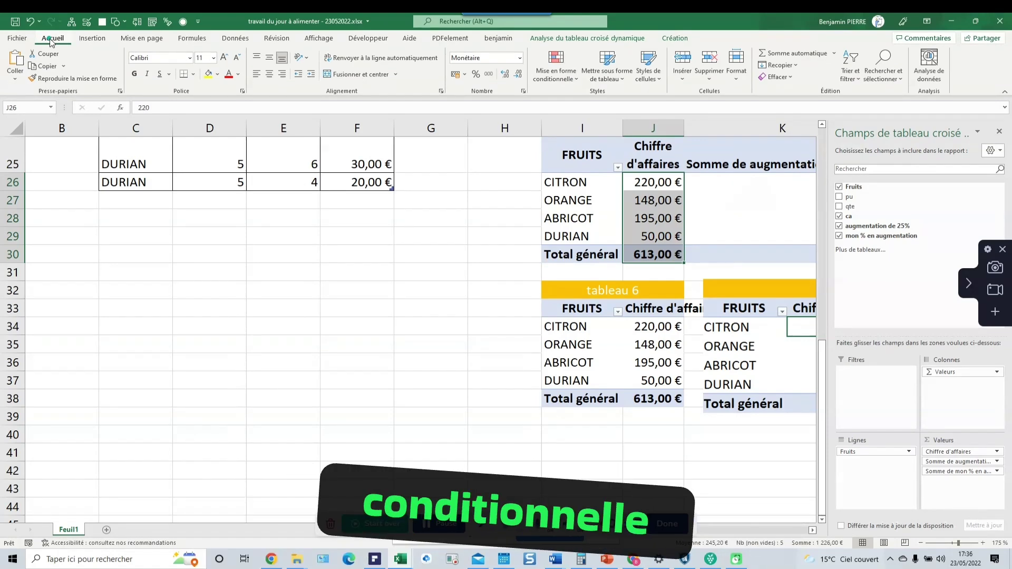
left_click(480, 526)
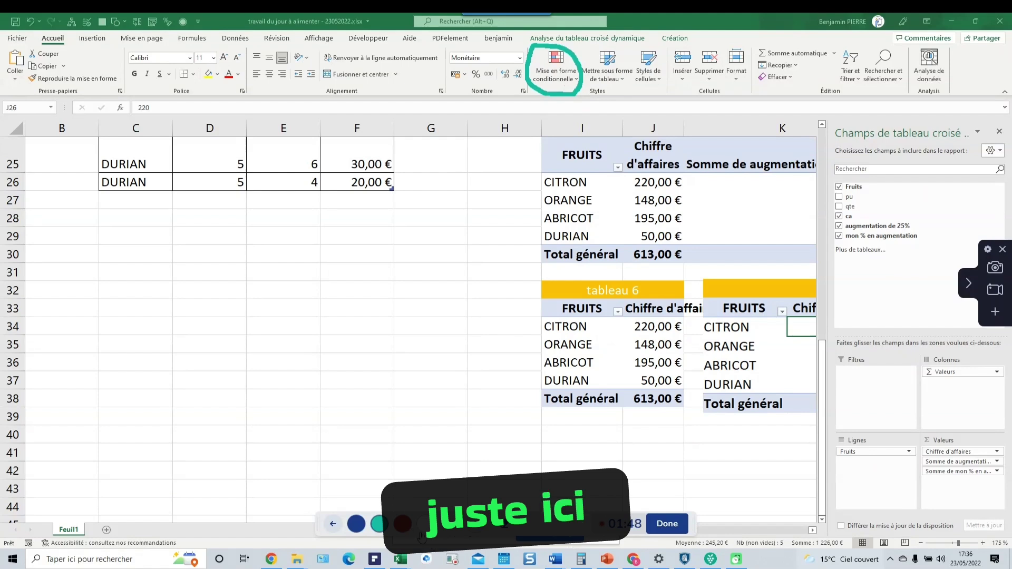
left_click(504, 524)
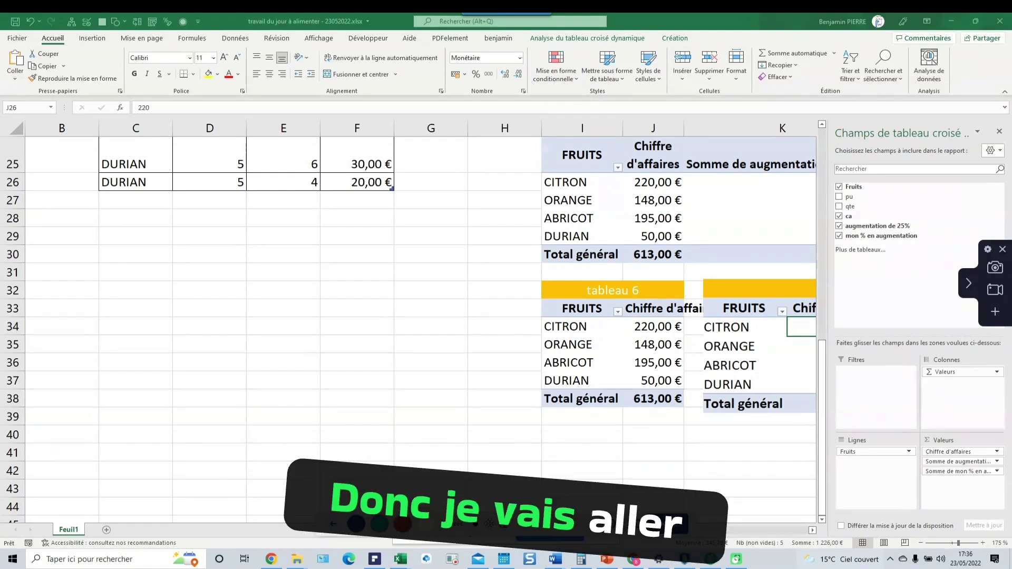
left_click(572, 76)
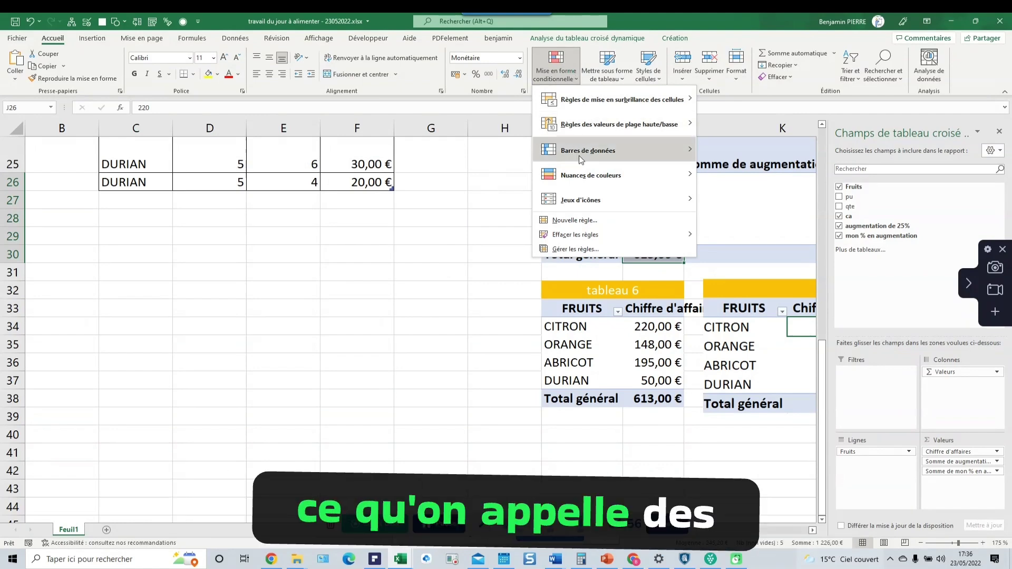
mouse_move(581, 160)
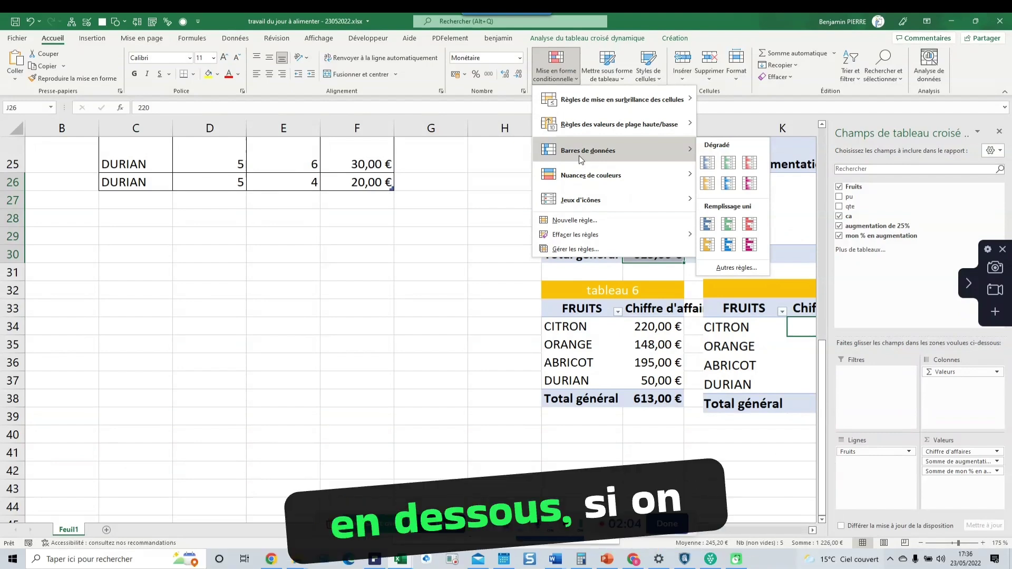
left_click(729, 163)
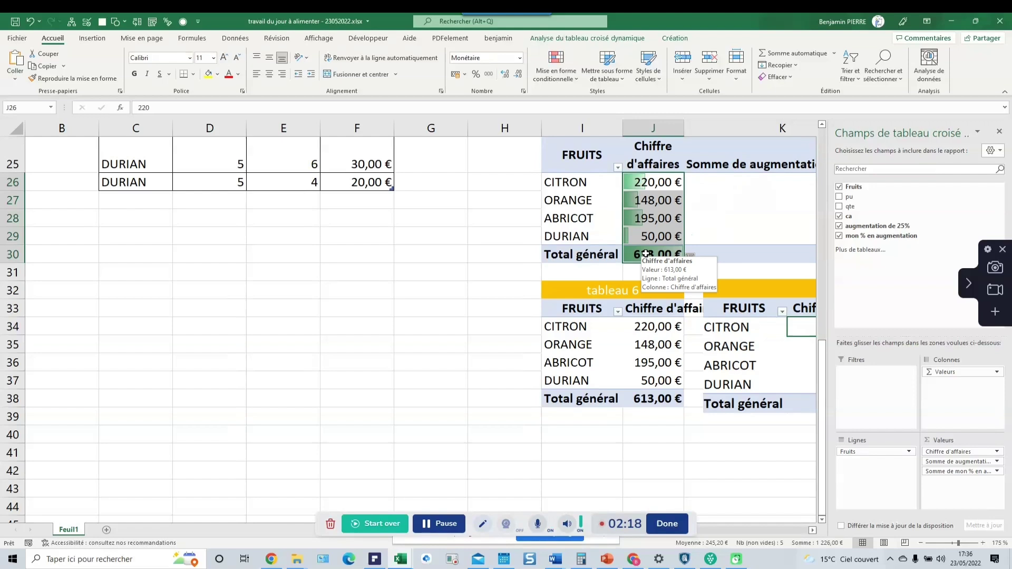
left_click_drag(648, 216, 651, 209)
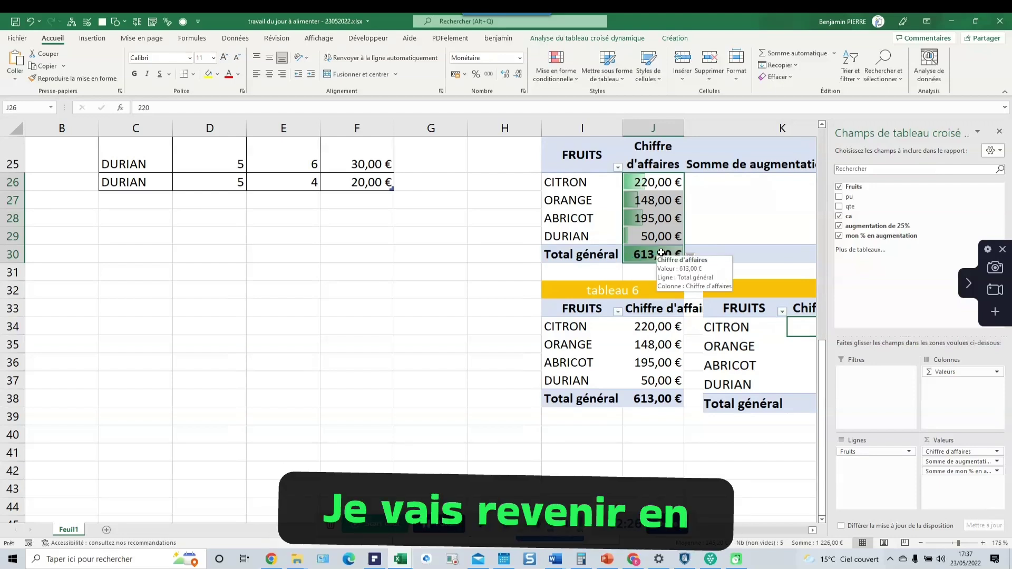
key("ctrl+z")
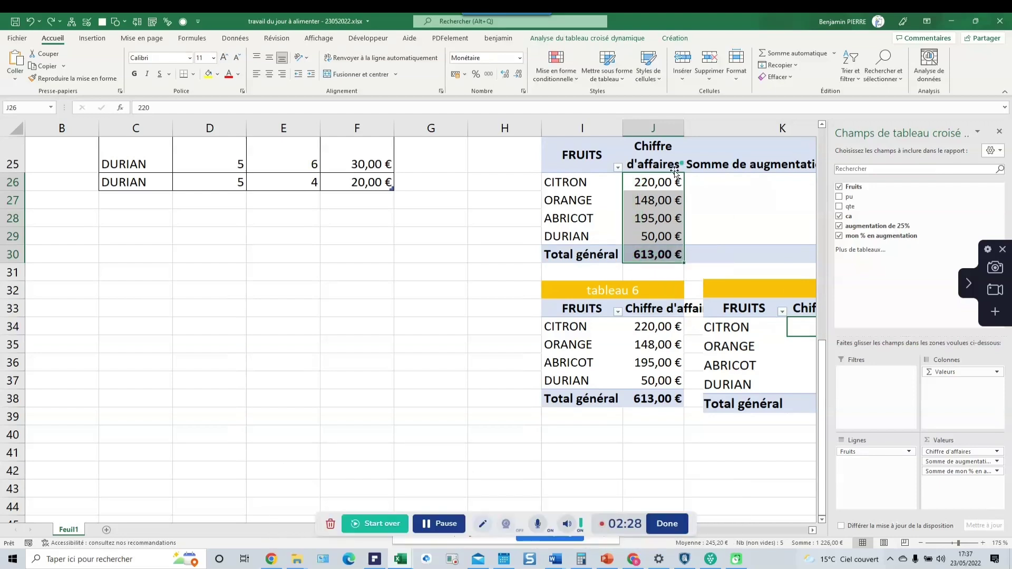
Apply green gradient data bars to the Chiffre d'affaires values J26:J29, excluding the Total général row.
left_click(656, 181)
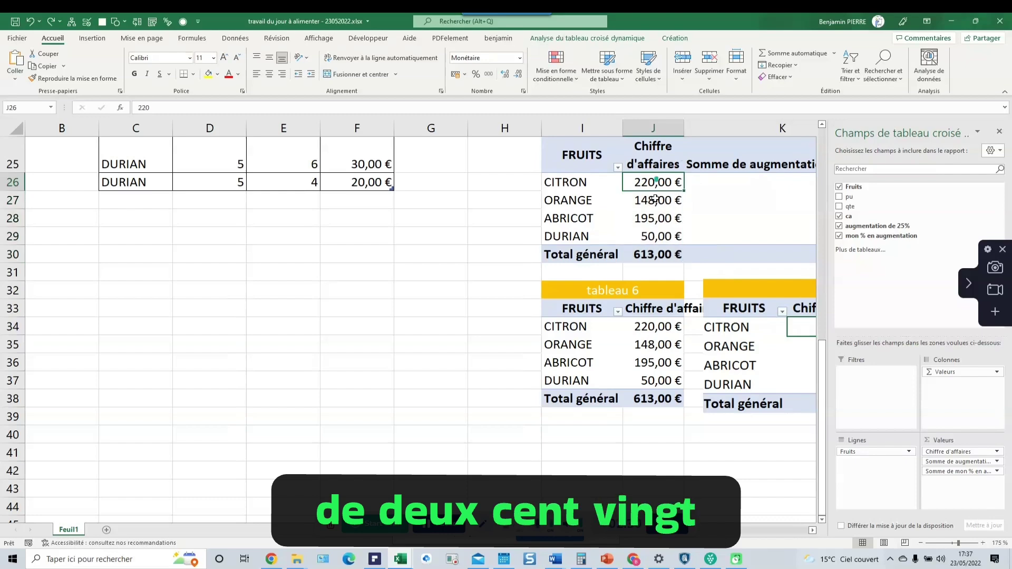
left_click_drag(657, 198, 656, 234)
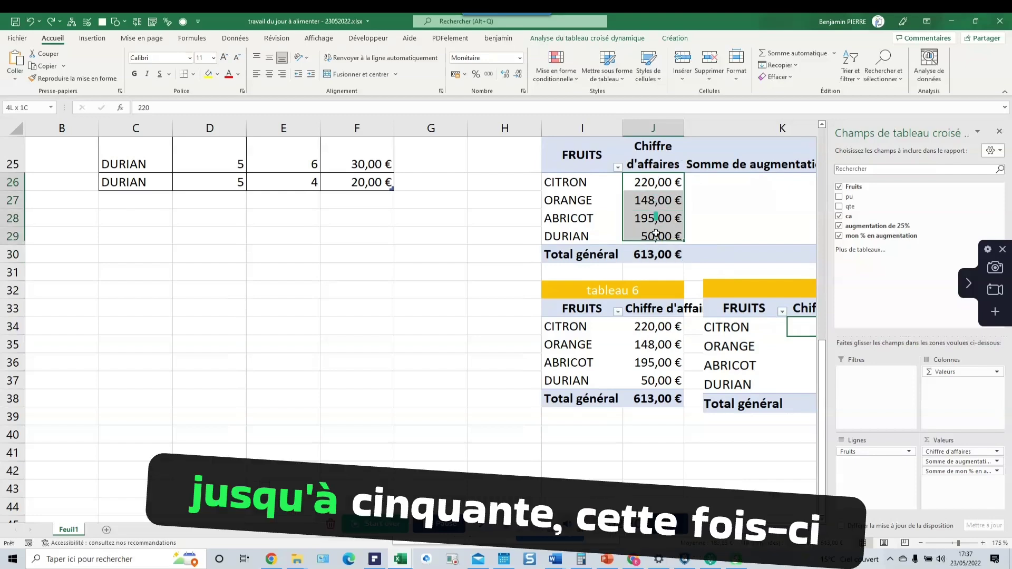
left_click(558, 75)
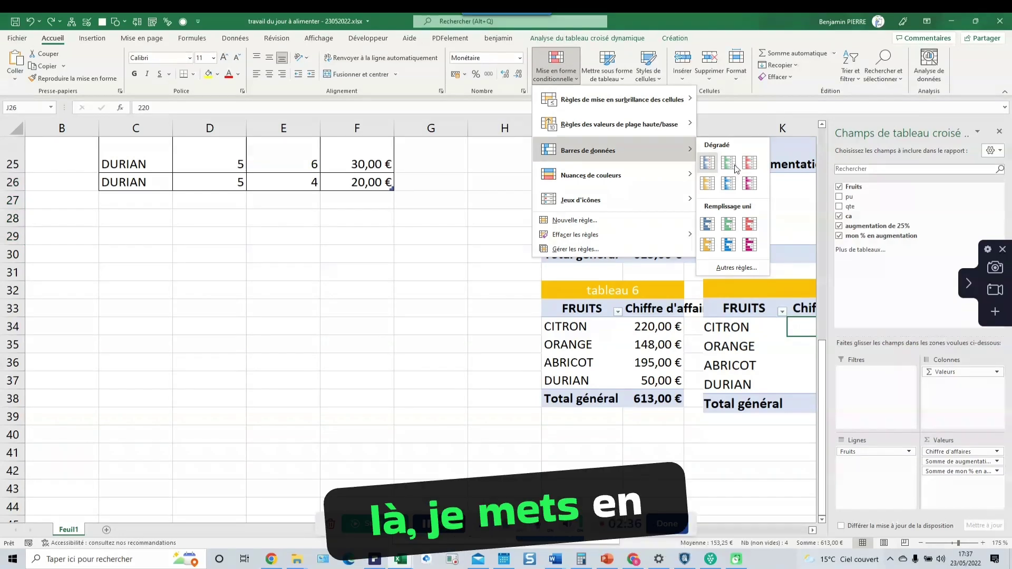
left_click(733, 168)
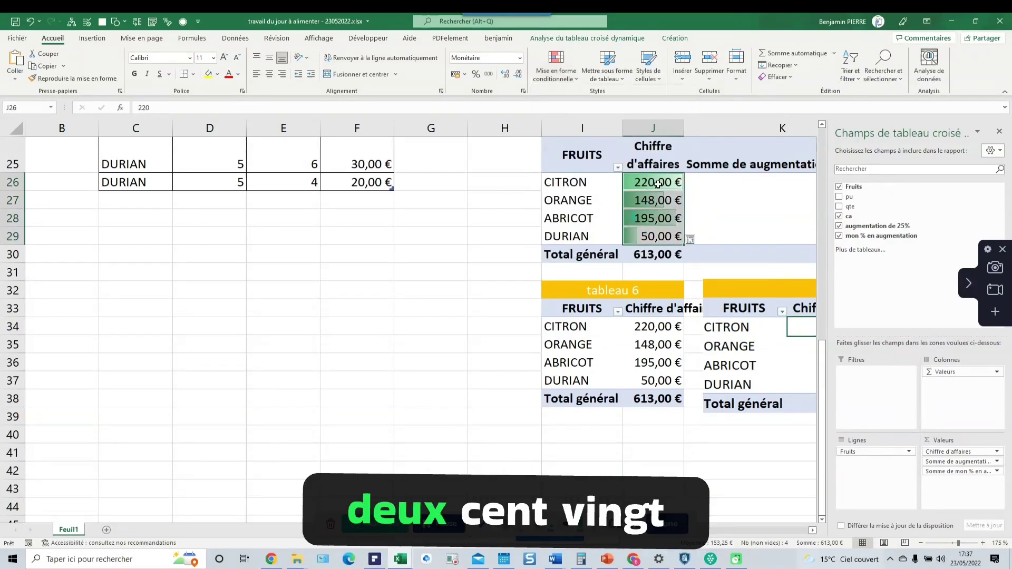
left_click(651, 233)
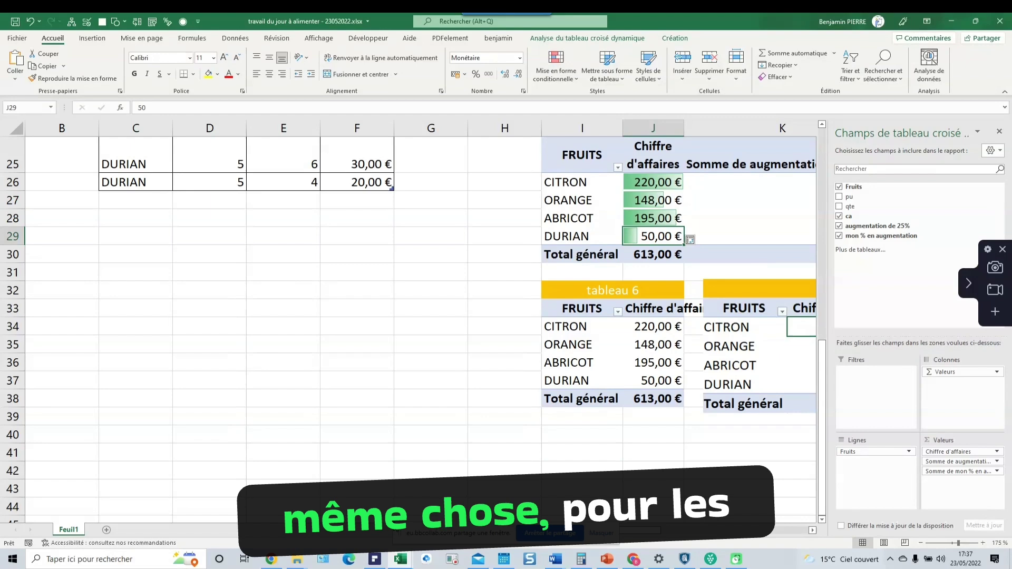
Copy the data bar formatting from J26 to the tableau 4 quantities J18:J21 and set their number format to Standard.
left_click_drag(627, 536, 723, 522)
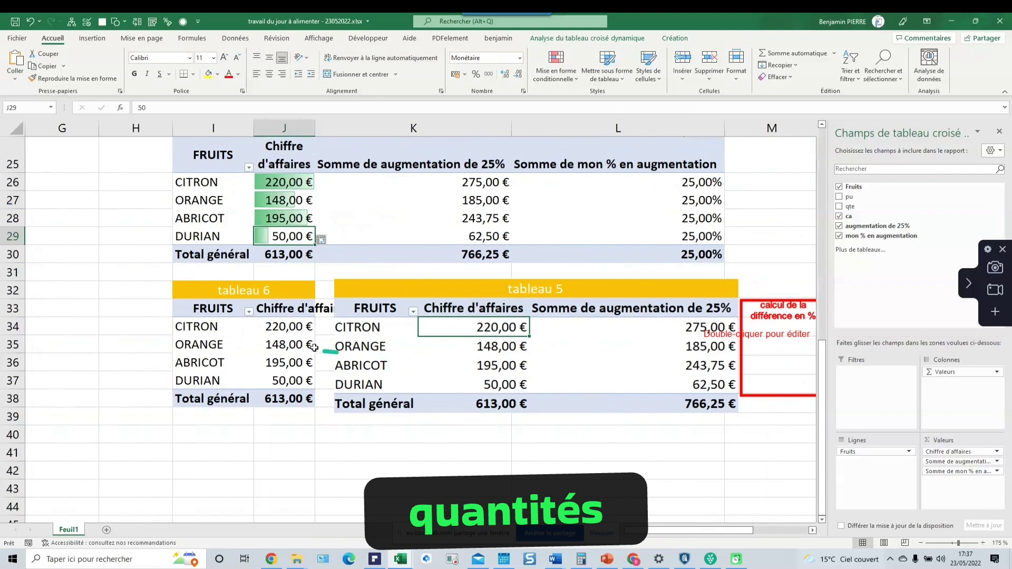
scroll(438, 332, "up", 4)
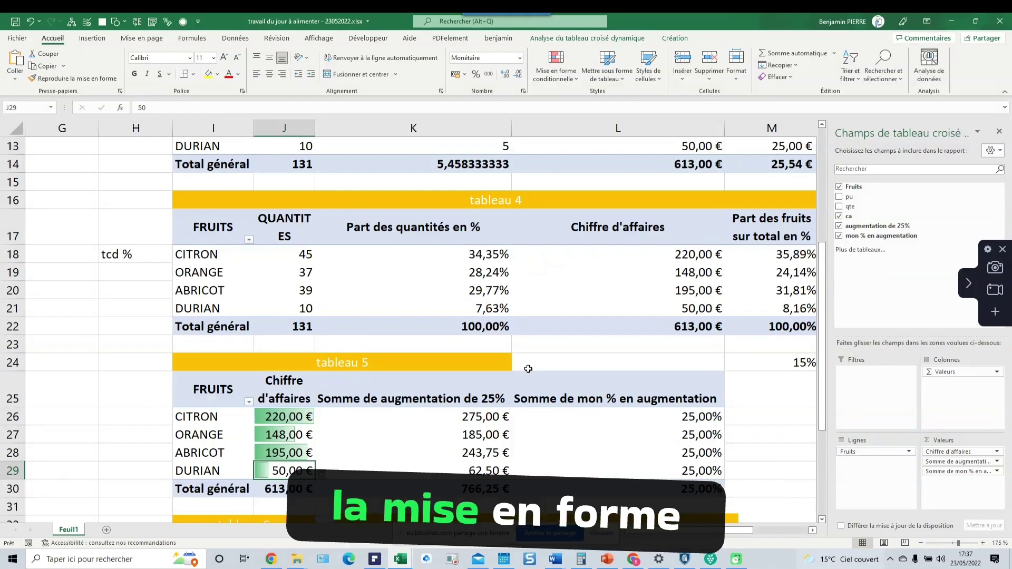
scroll(528, 369, "down", 1)
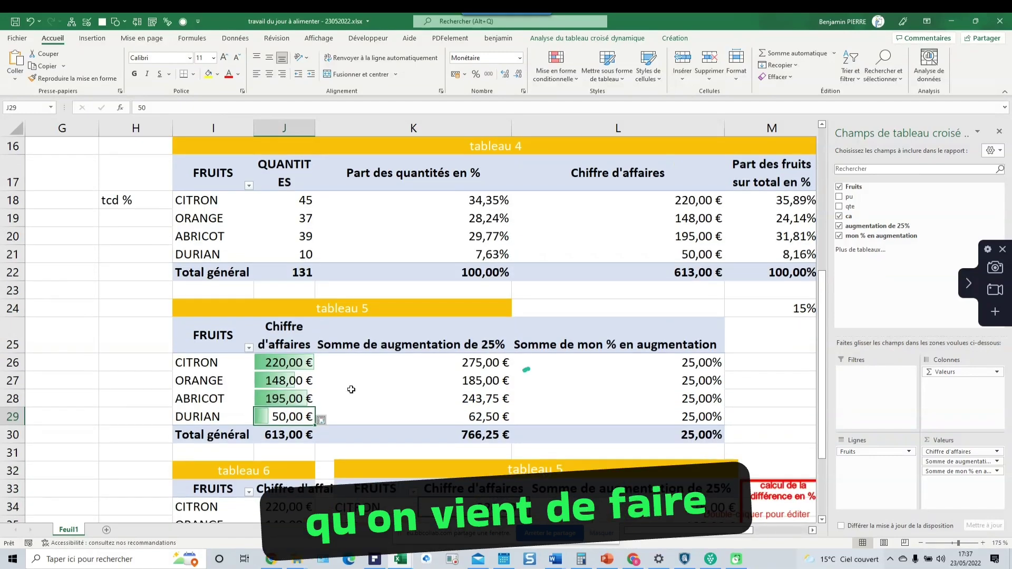
left_click(275, 362)
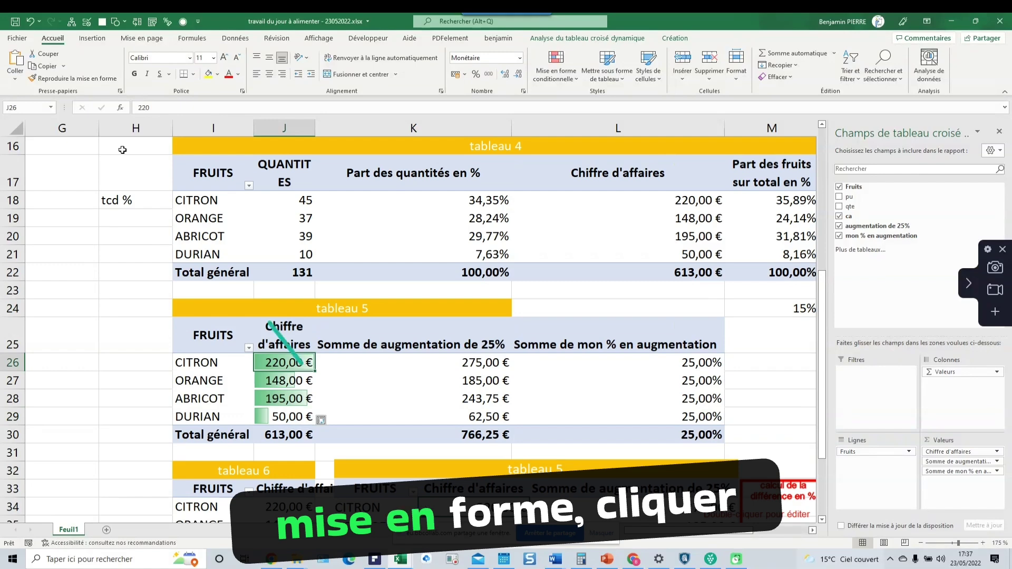
left_click(71, 79)
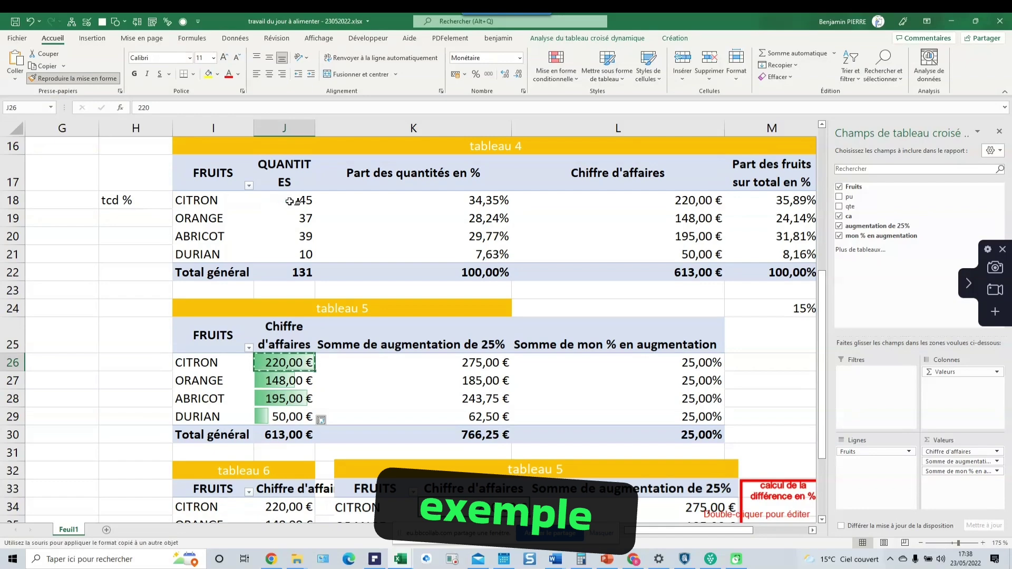
left_click_drag(290, 201, 304, 254)
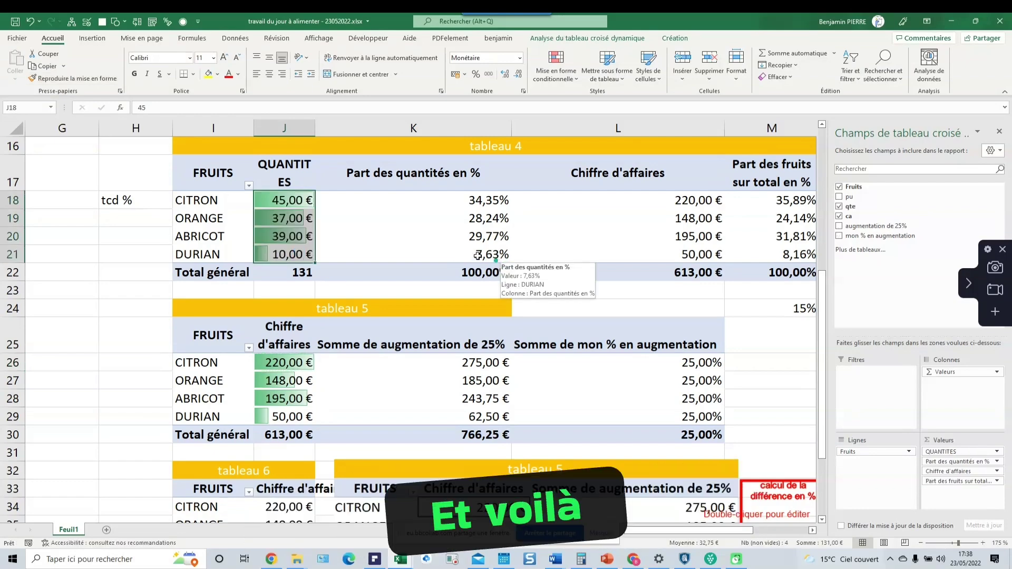
left_click(520, 58)
left_click(512, 76)
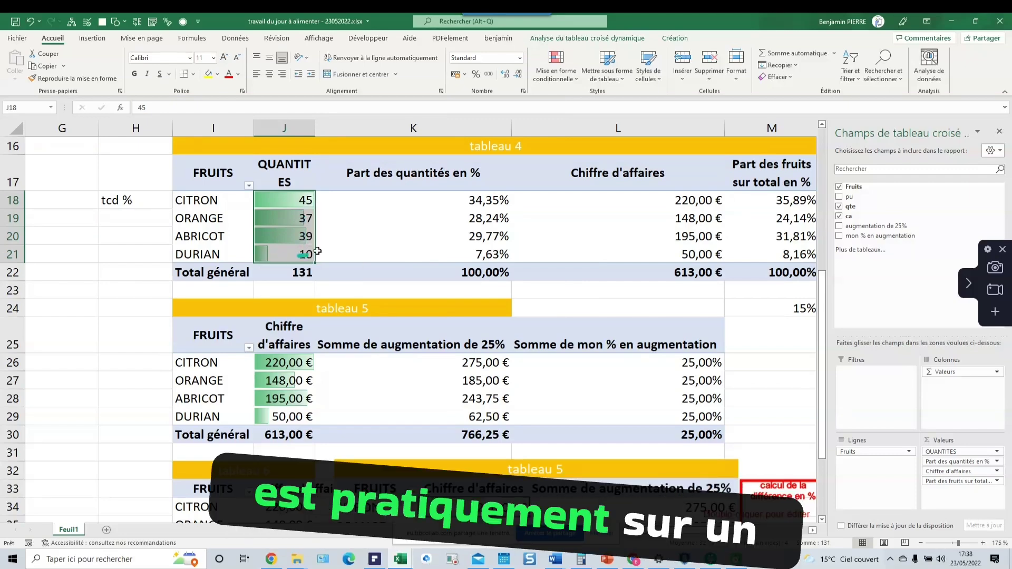
Copy the formatting of quantity cell J18 to the tableau 4 Part des fruits sur total en % values M18:M21.
left_click(285, 201)
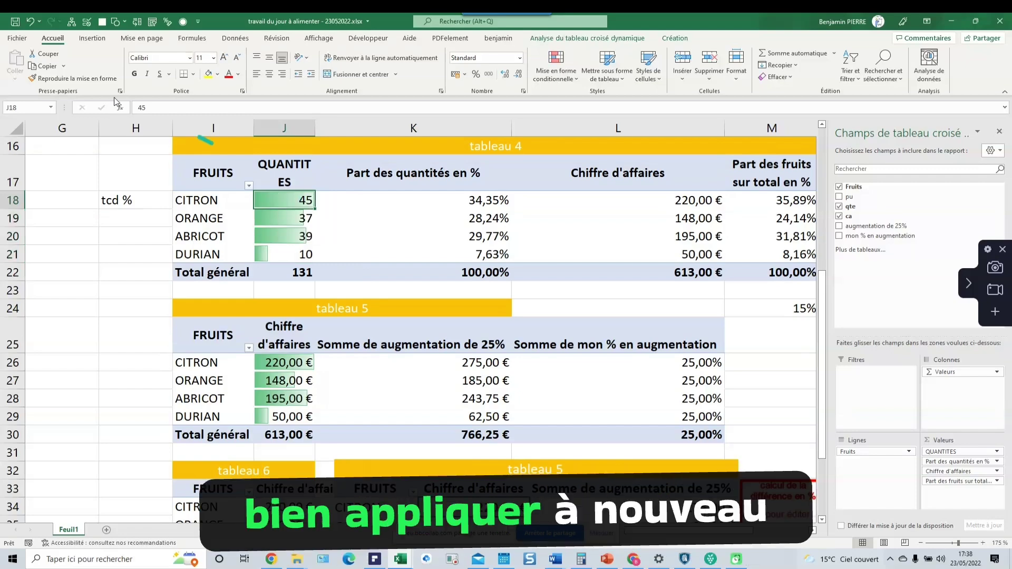
left_click(106, 79)
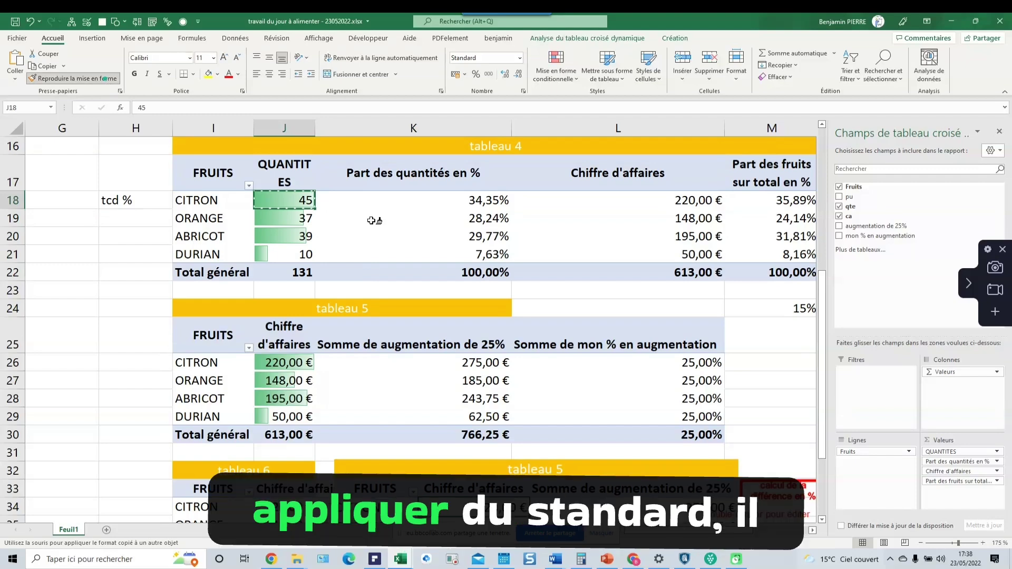
left_click_drag(773, 202, 787, 254)
scroll(679, 232, "right", 3)
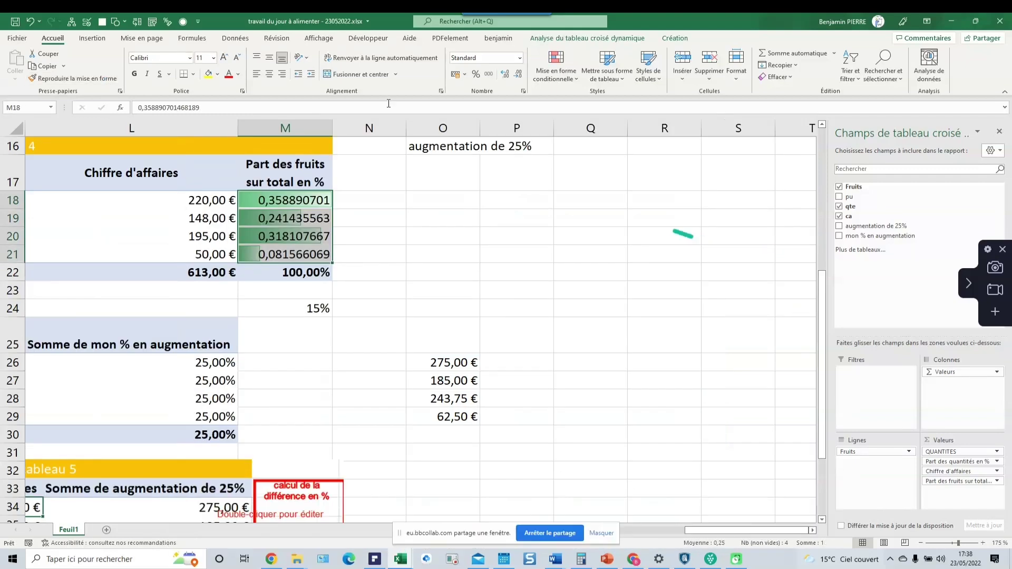
Format the tableau 4 Part des fruits sur total en % values M18:M21 as percentages without decimals.
left_click(477, 74)
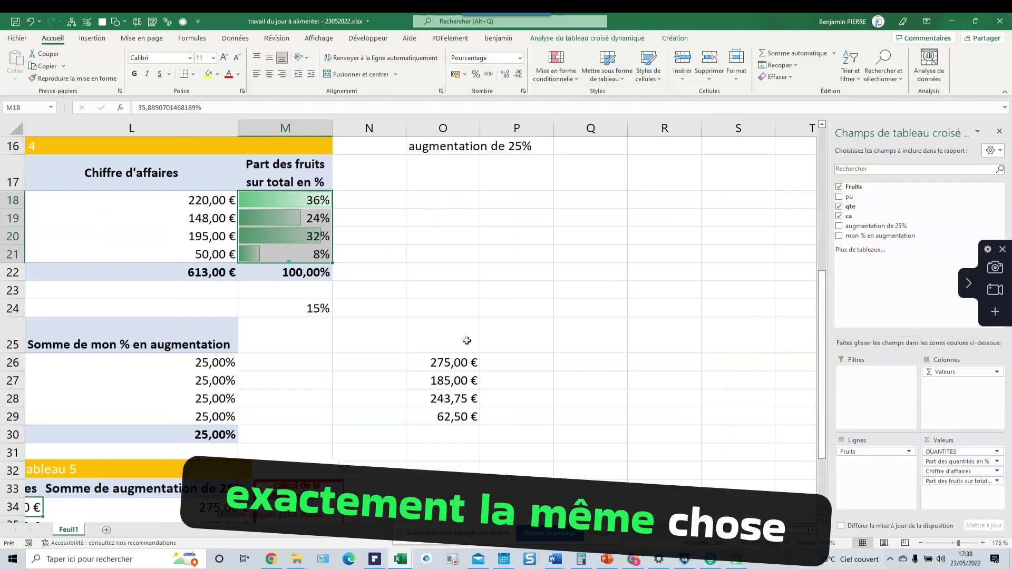
left_click_drag(733, 530, 677, 535)
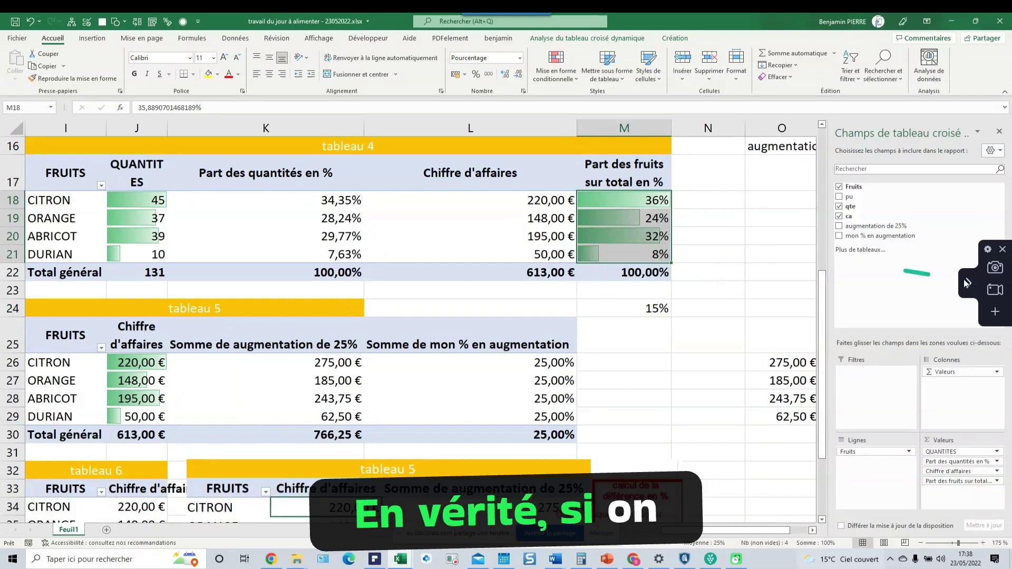
Capture the data bar cells M18:M21 as a screen image and copy it to the clipboard.
left_click(994, 270)
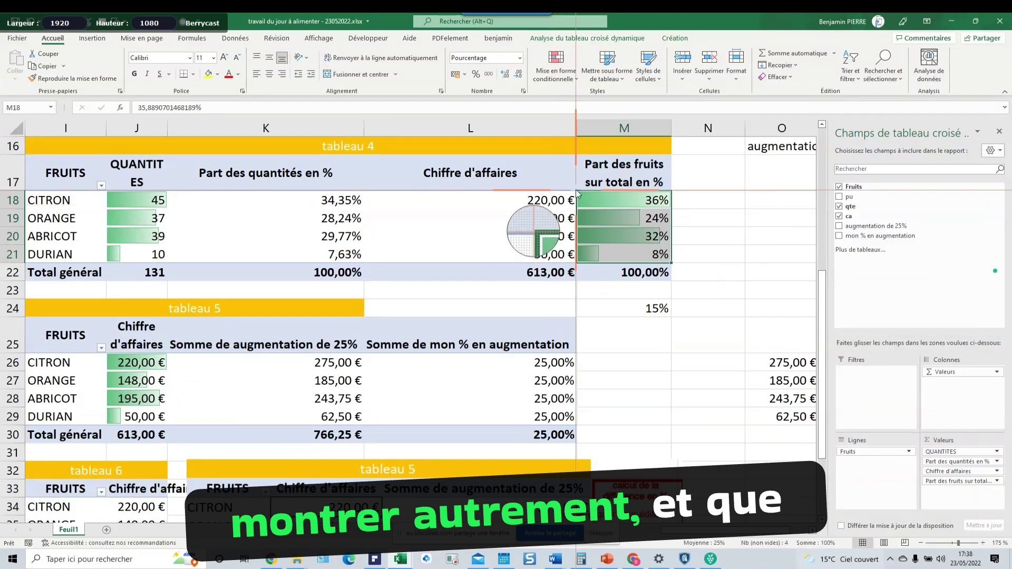
left_click_drag(575, 190, 672, 264)
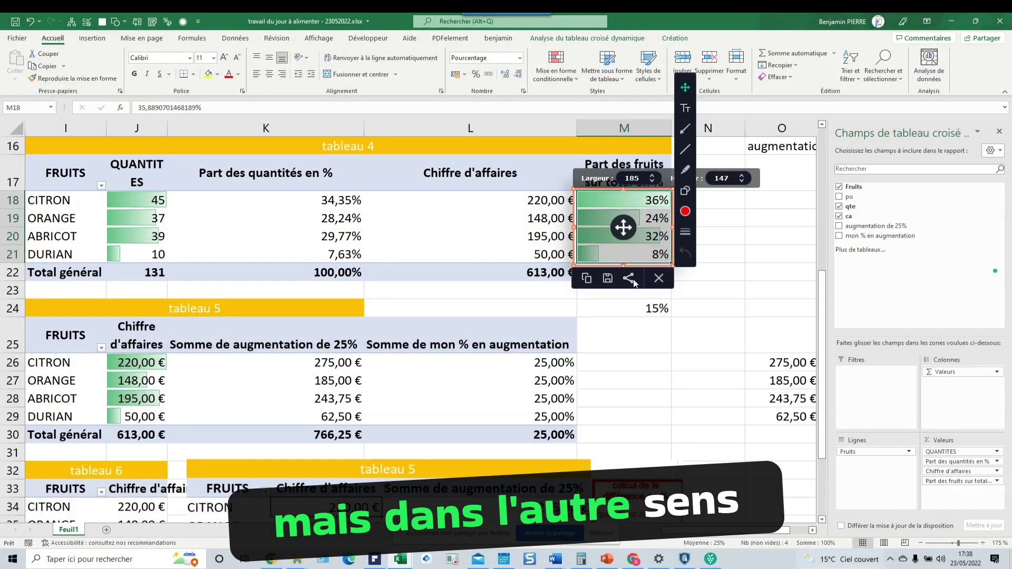
left_click(587, 280)
Try the captured image pasted at M25 and rotated 90° counterclockwise to stand the bars upright, and delete it.
left_click(603, 326)
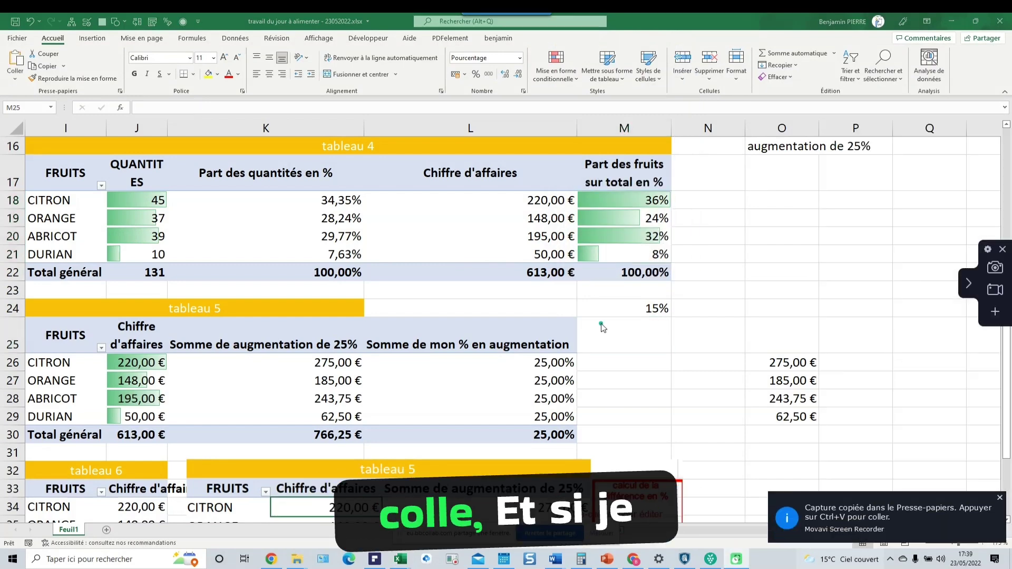
left_click(646, 337)
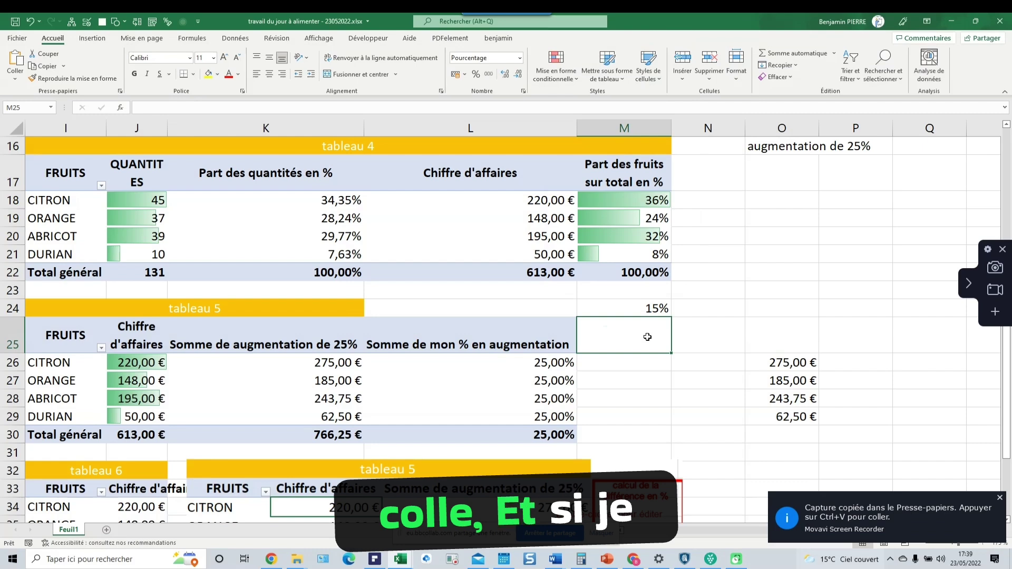
key("ctrl+v")
left_click_drag(650, 334, 507, 322)
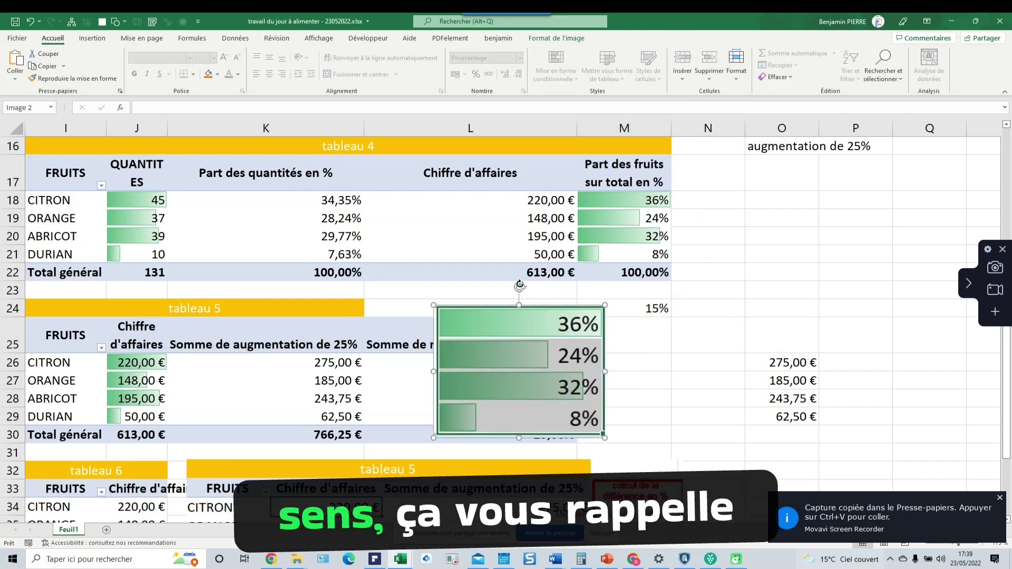
left_click_drag(519, 286, 389, 369)
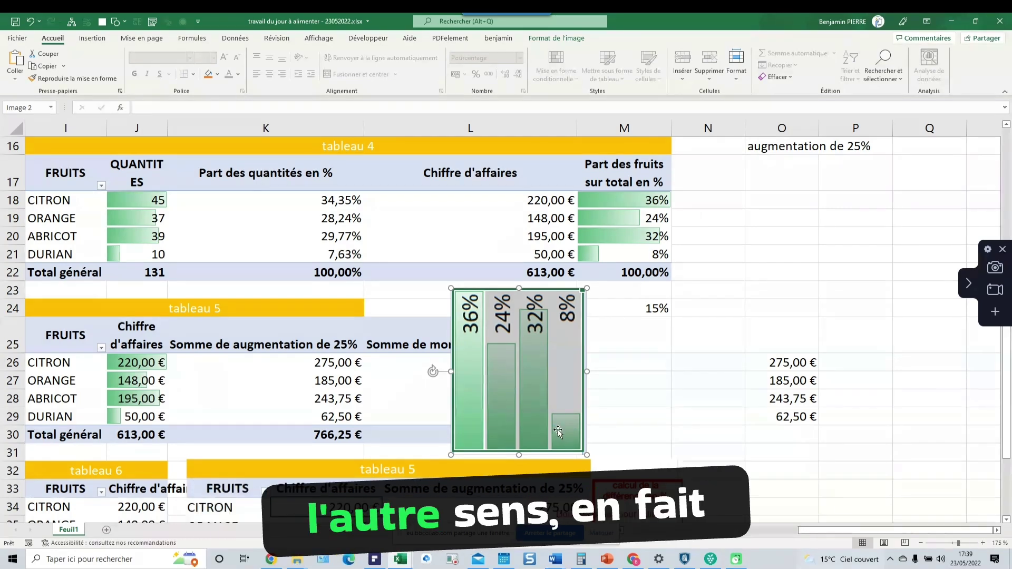
key("Delete")
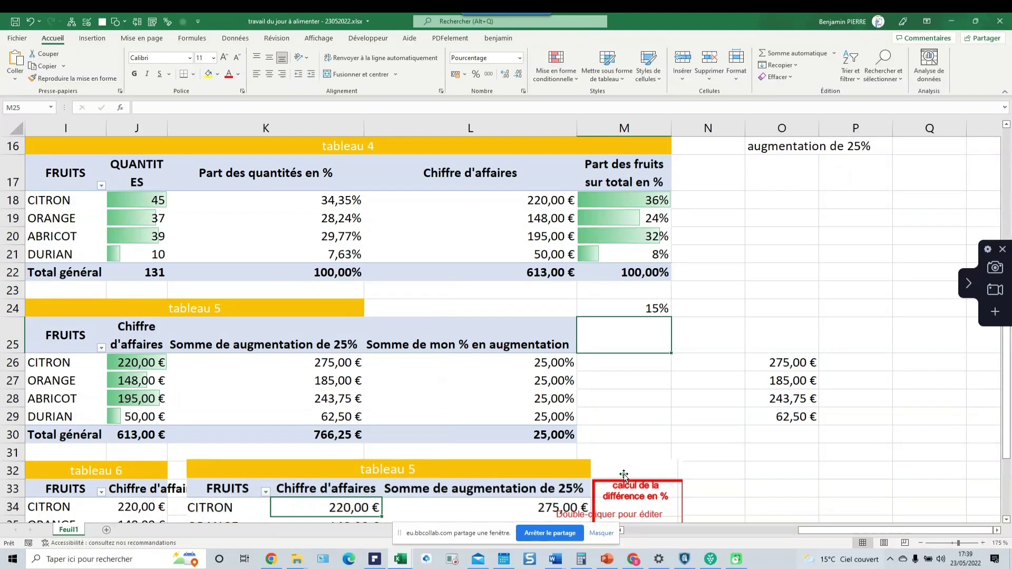
key("alt+Tab")
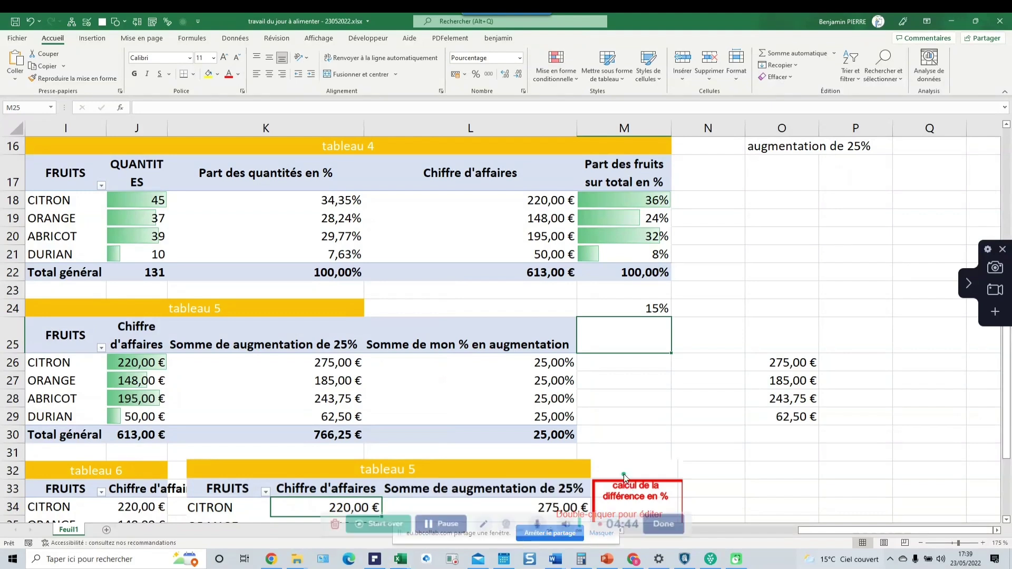